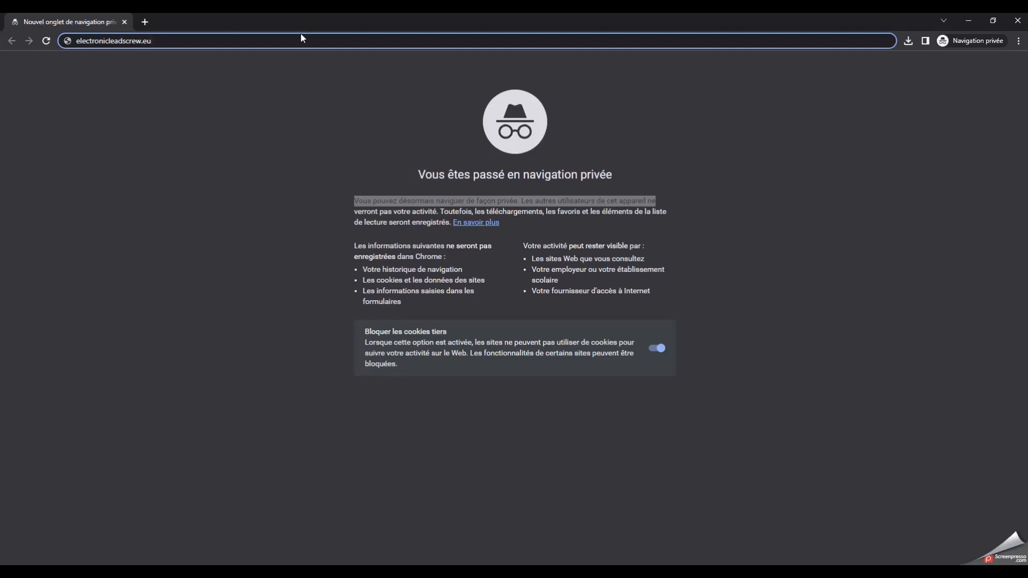
# Load the electronicleadscrew.eu home page from the address bar
pyautogui.press('Return')
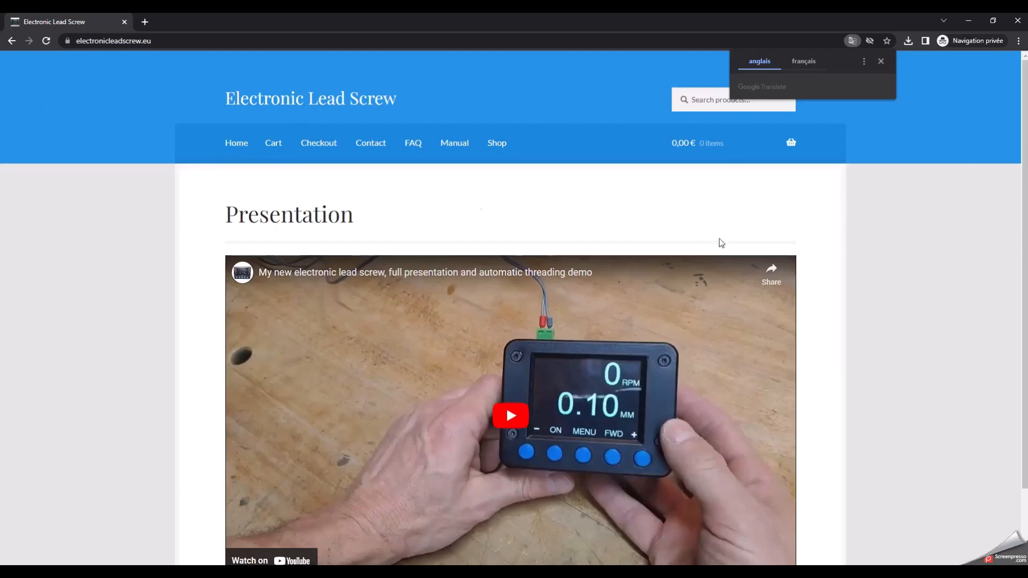
# Go to the Shop listing with the ELS V4 and ELS V4 and encoder
pyautogui.click(496, 142)
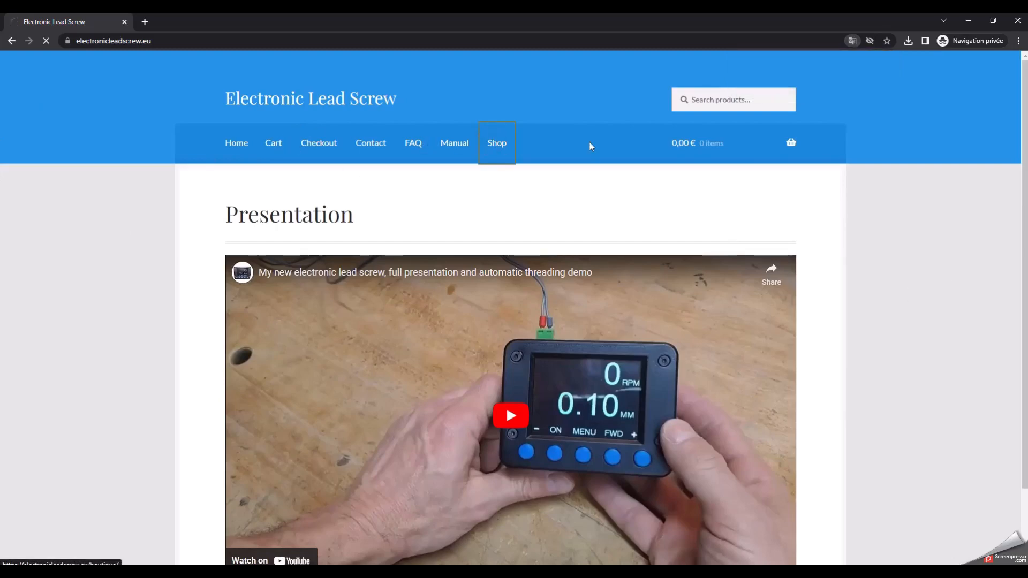
pyautogui.scroll(-1, 922, 225)
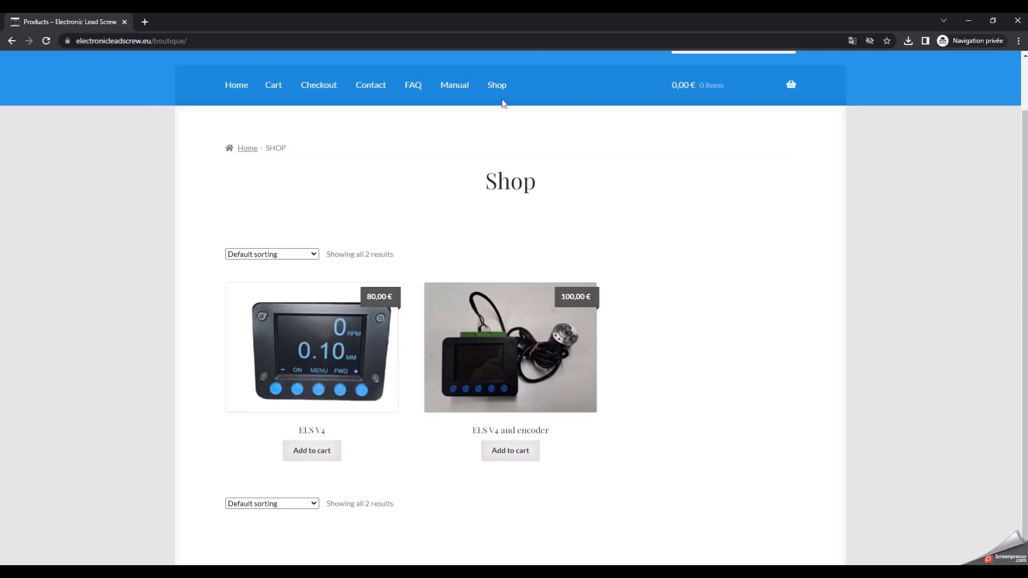
# Browse the ELS V4.2 user manual, the FAQ questions, and then the Contact form
pyautogui.click(452, 87)
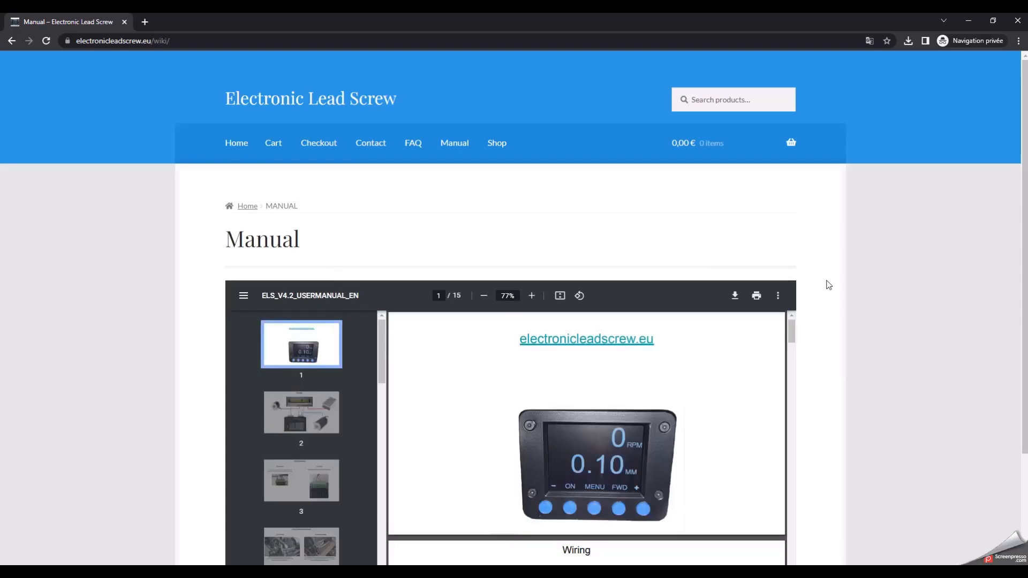
pyautogui.scroll(-2, 828, 284)
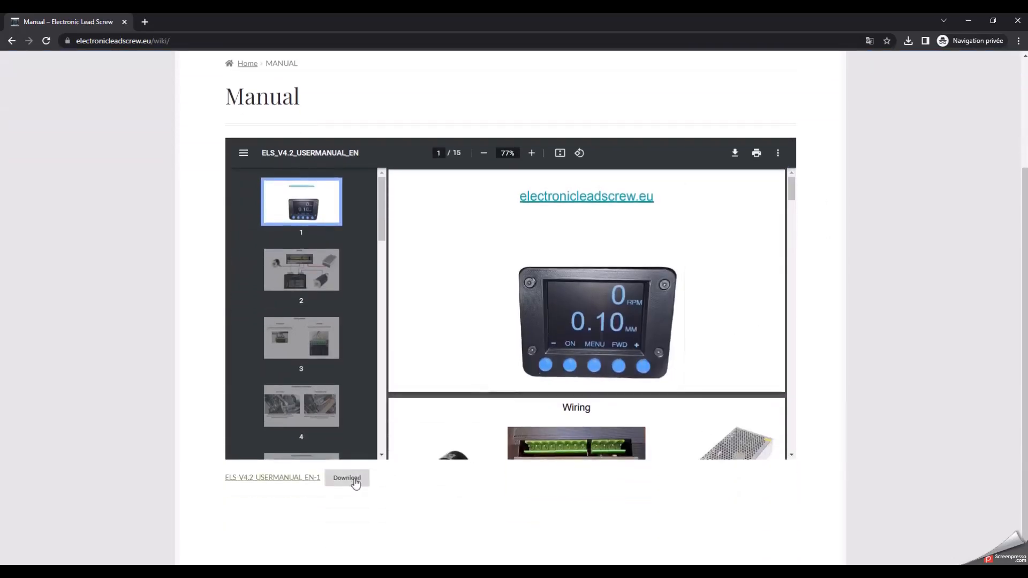
pyautogui.scroll(2, 959, 286)
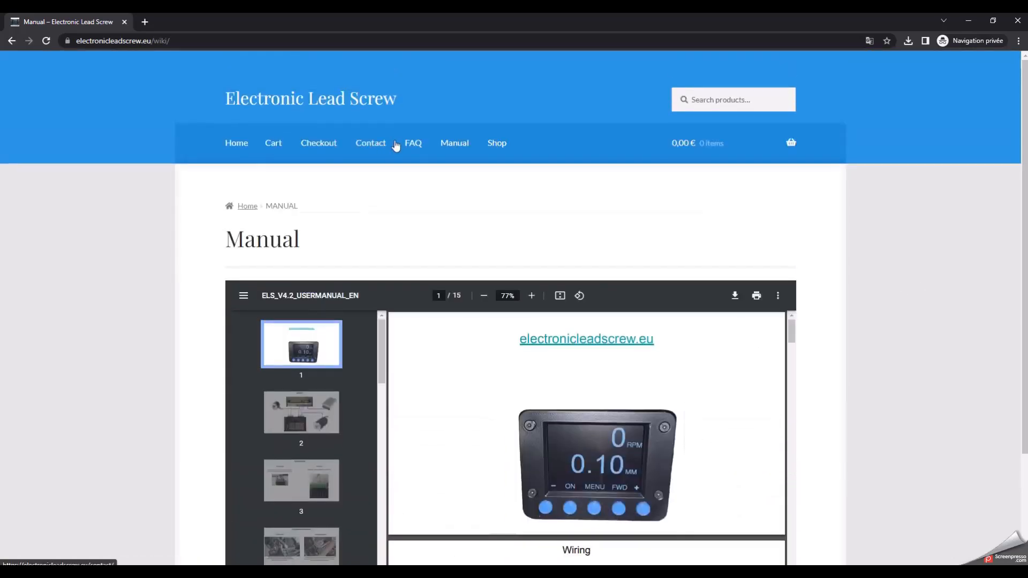
pyautogui.click(413, 143)
pyautogui.scroll(-2, 659, 249)
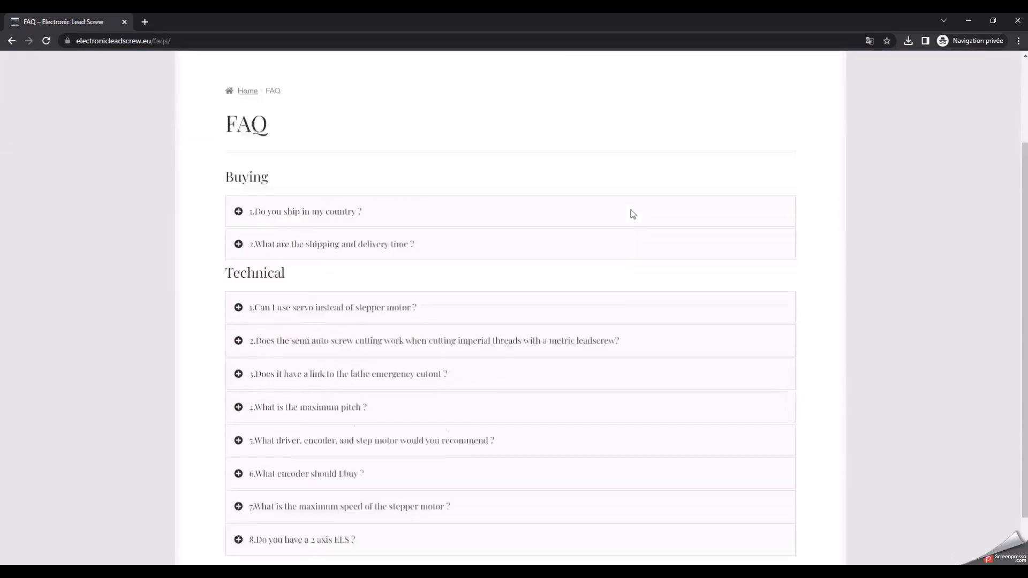
pyautogui.scroll(3, 481, 241)
pyautogui.click(371, 143)
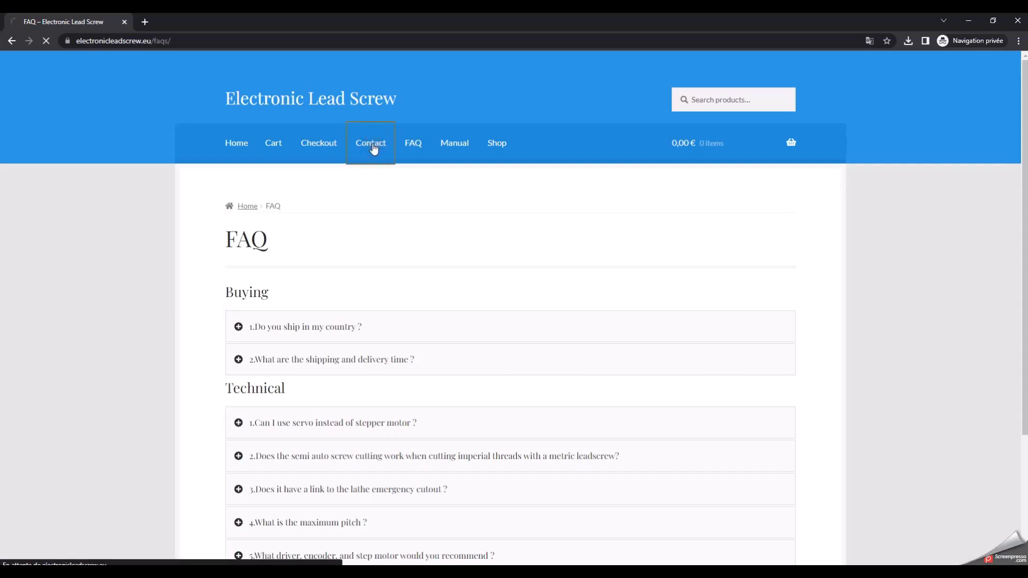
pyautogui.scroll(-1, 443, 206)
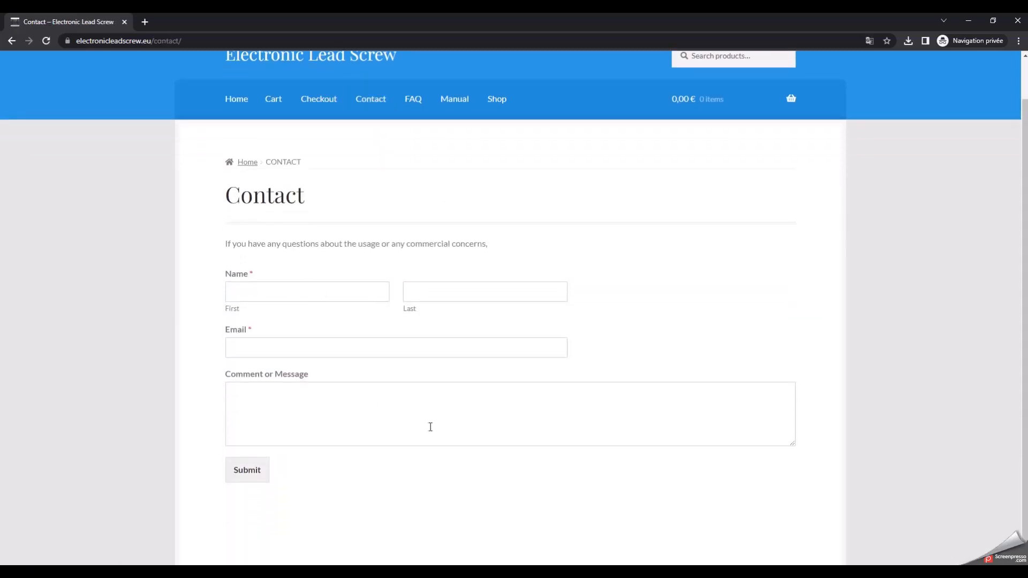
pyautogui.scroll(1, 428, 426)
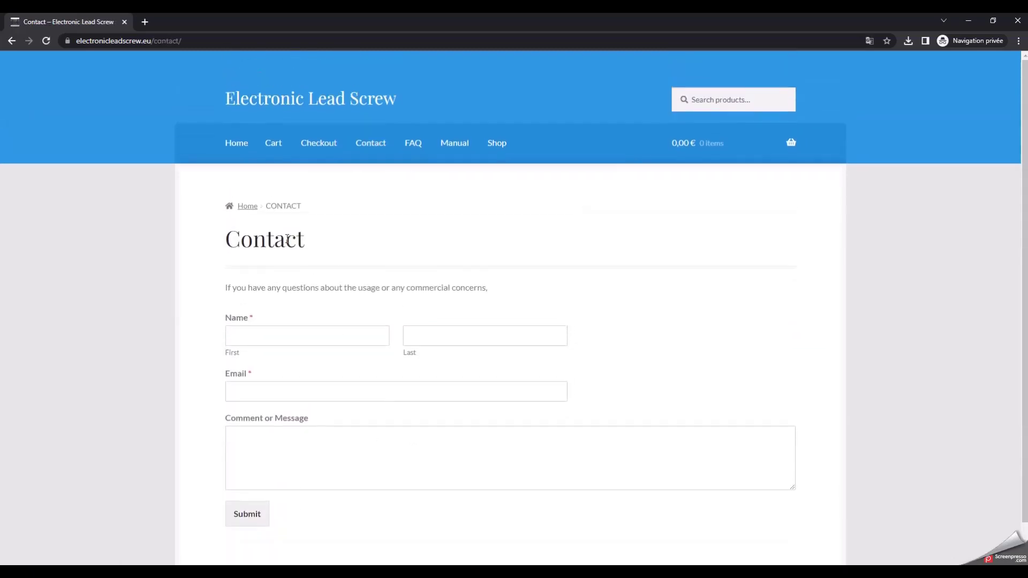
# Return to the home page with its Presentation and threading demo video
pyautogui.click(235, 143)
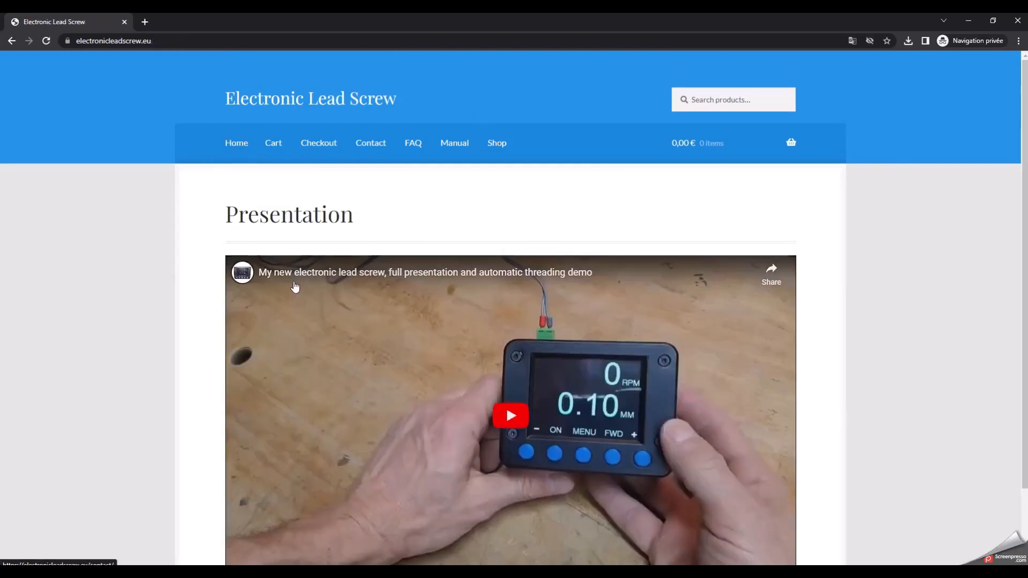